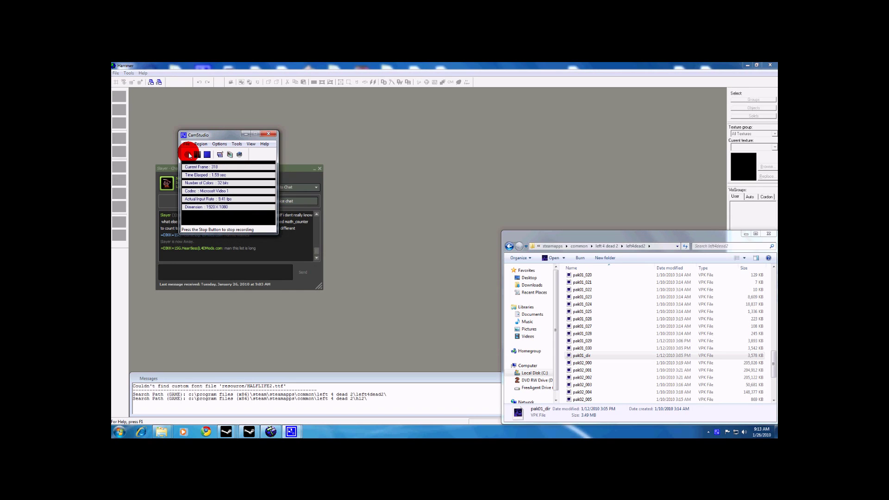
Open pak01_dir.vpk from the left4dead2 game folder in GCFScape.
click(589, 236)
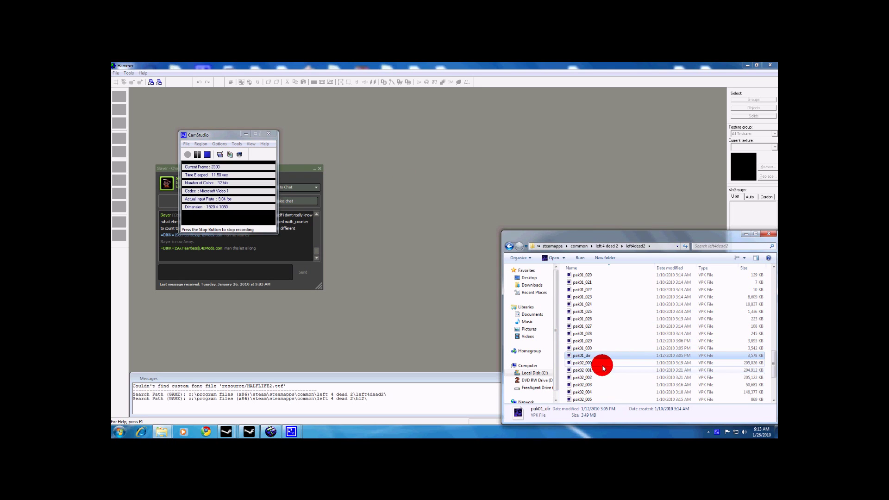
double_click(577, 357)
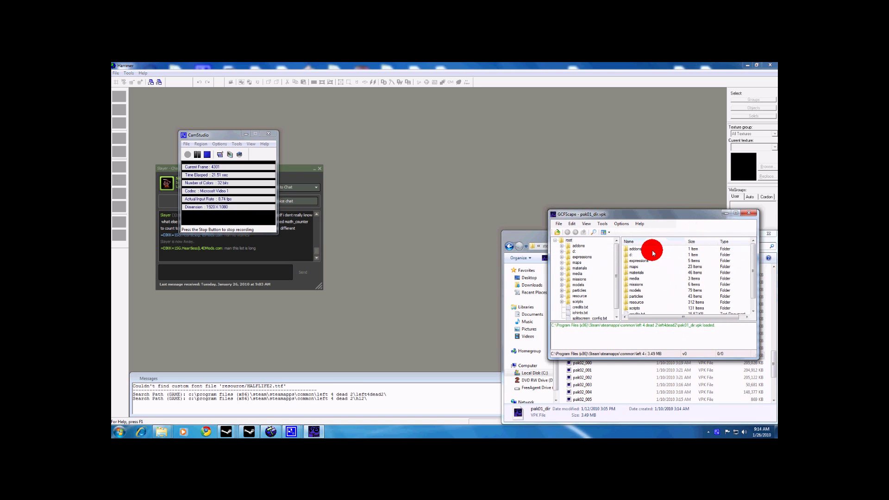
Browse scripts > vscripts in the archive and scroll through its .nuc director script files.
double_click(637, 308)
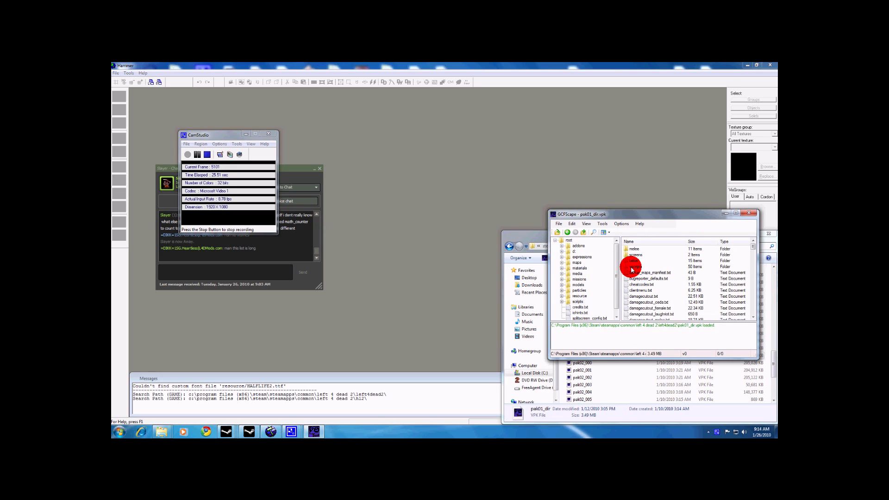
double_click(632, 267)
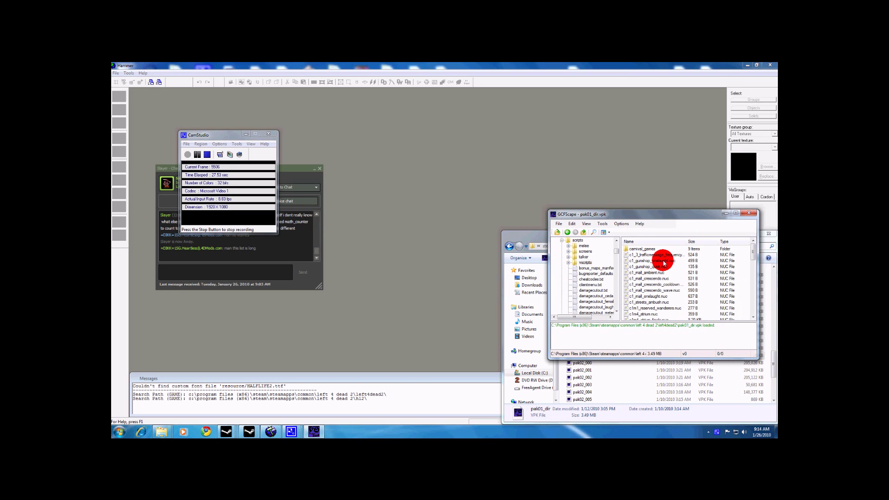
scroll(667, 261, down, 2)
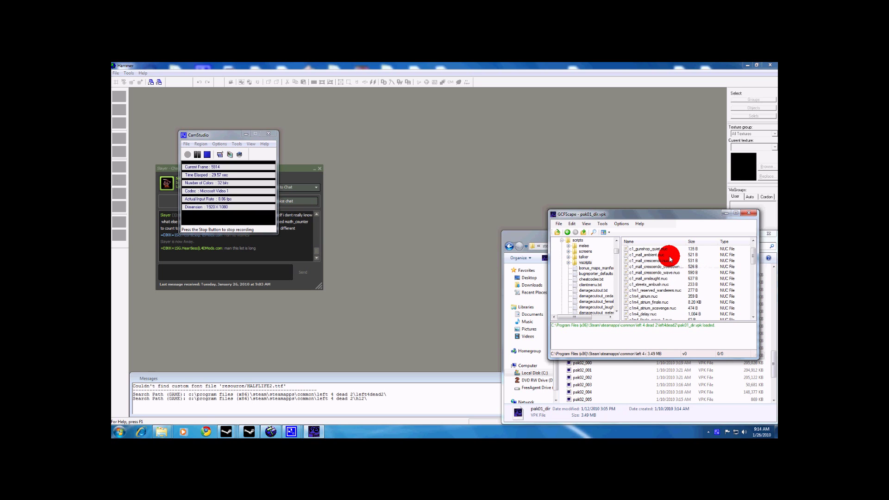
scroll(670, 259, down, 2)
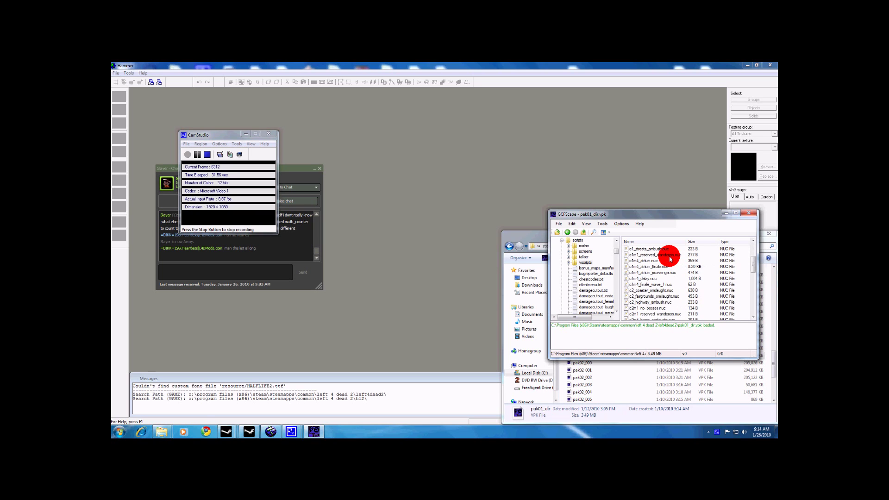
scroll(670, 259, down, 3)
scroll(670, 259, down, 8)
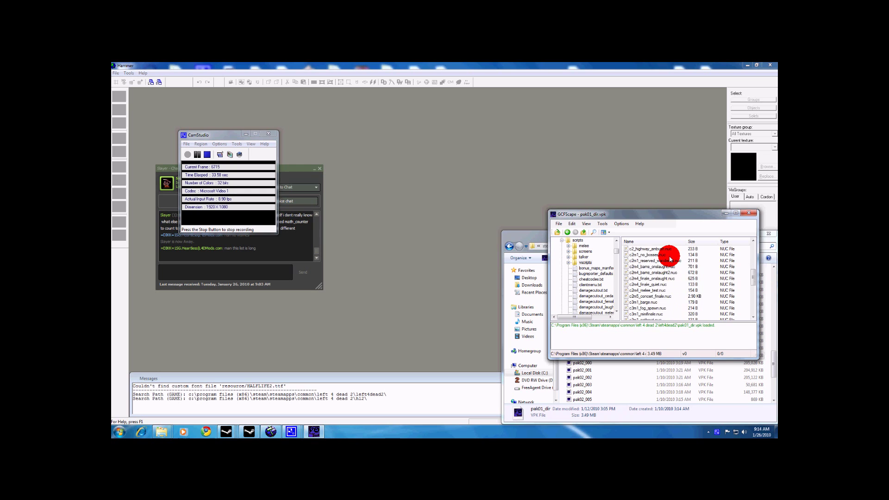
scroll(670, 259, down, 3)
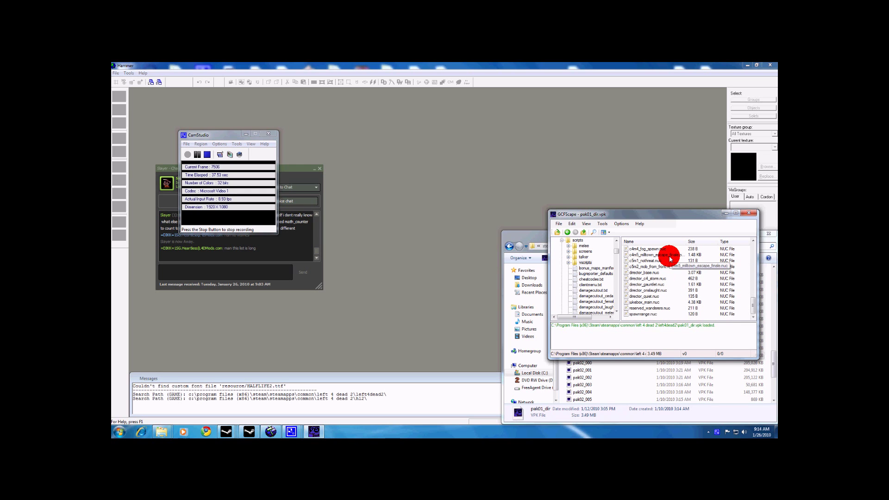
scroll(670, 259, up, 4)
scroll(670, 260, up, 4)
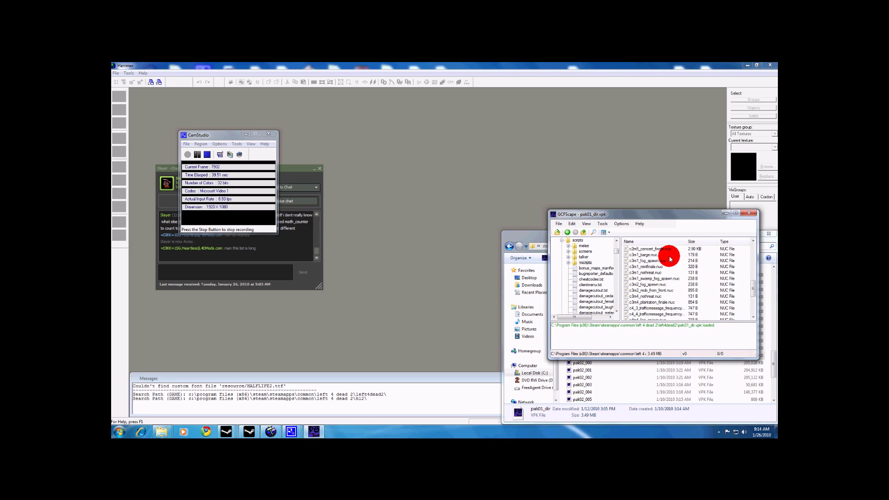
scroll(670, 259, up, 3)
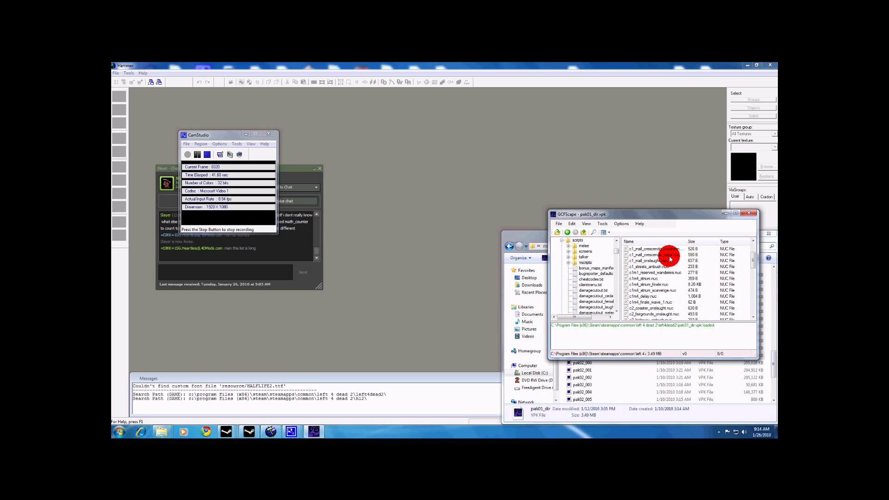
scroll(669, 259, up, 2)
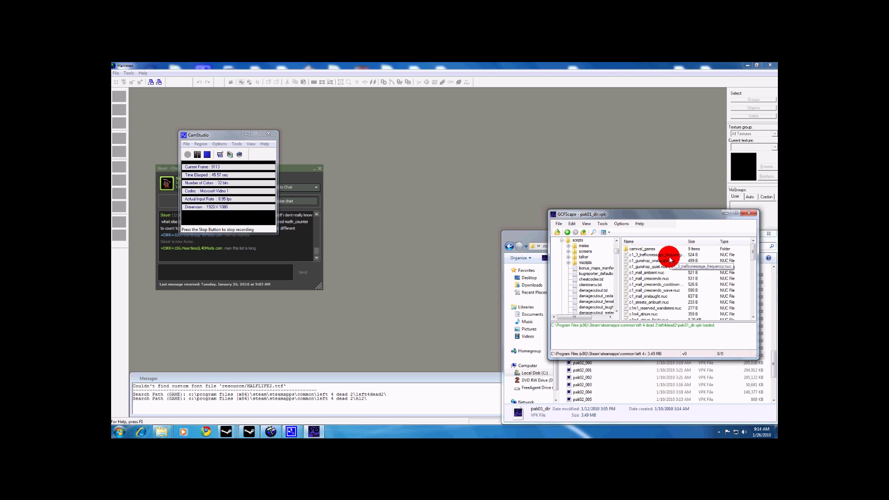
scroll(648, 255, down, 4)
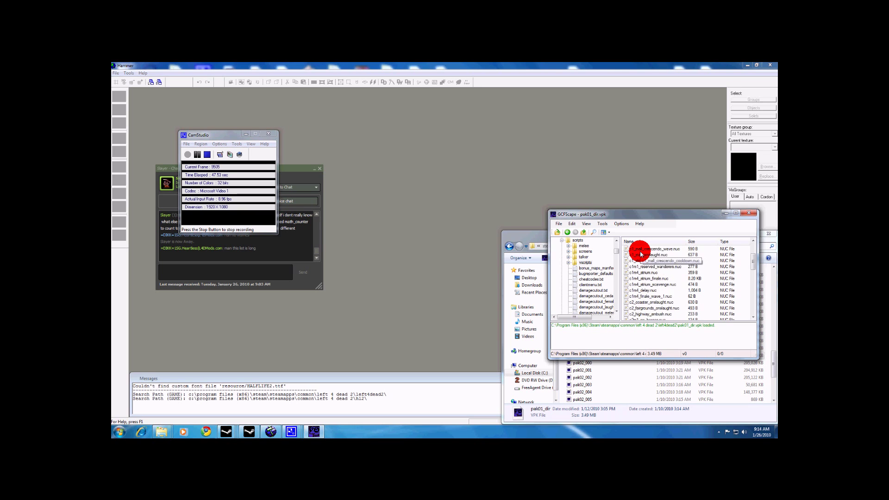
scroll(640, 254, down, 5)
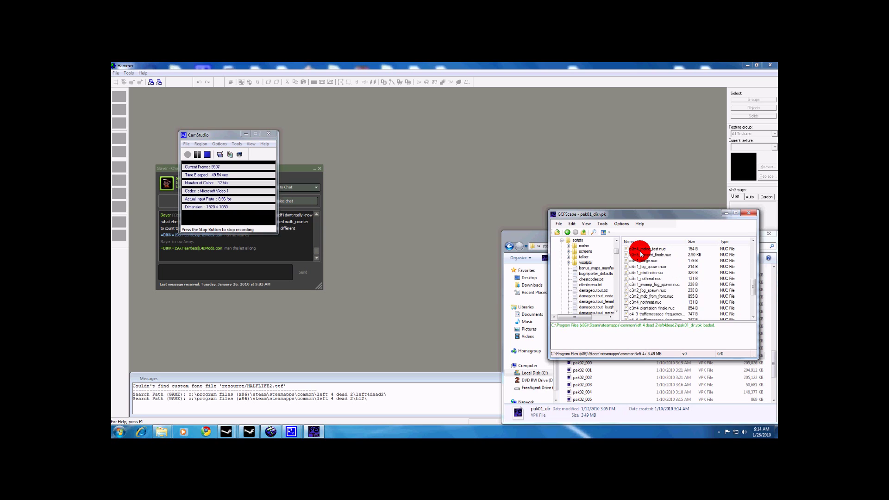
scroll(641, 253, down, 4)
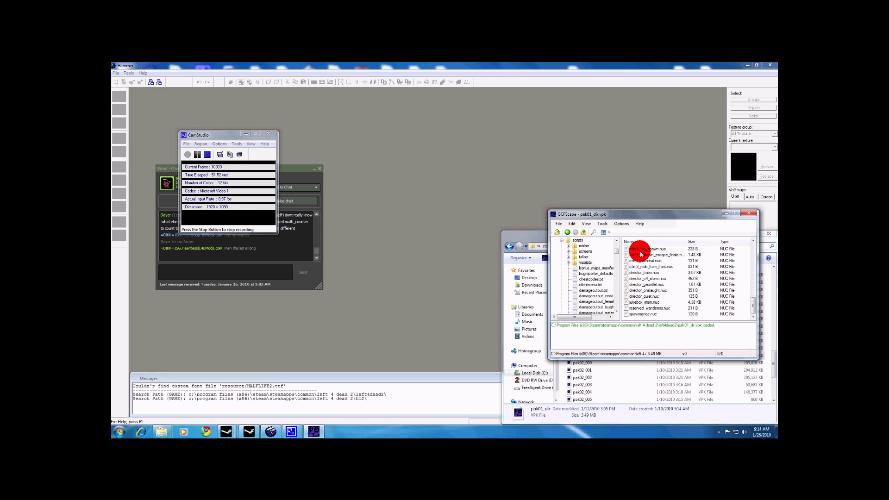
scroll(640, 254, up, 10)
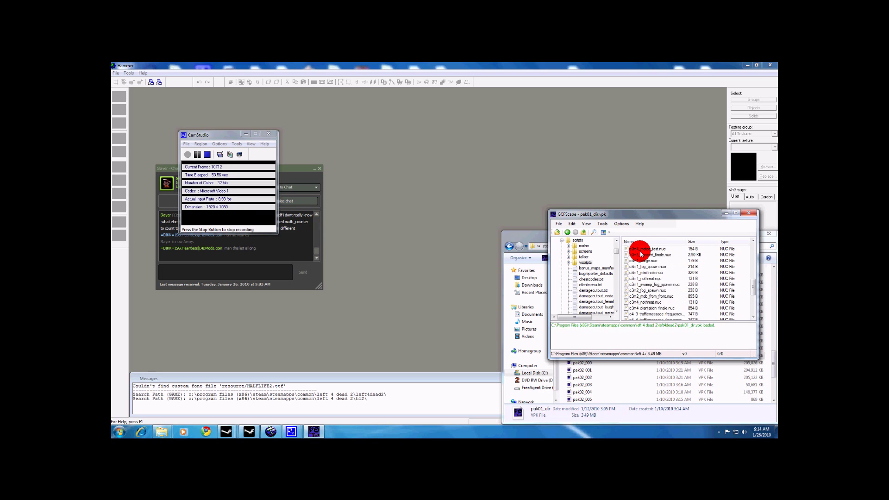
scroll(640, 254, up, 5)
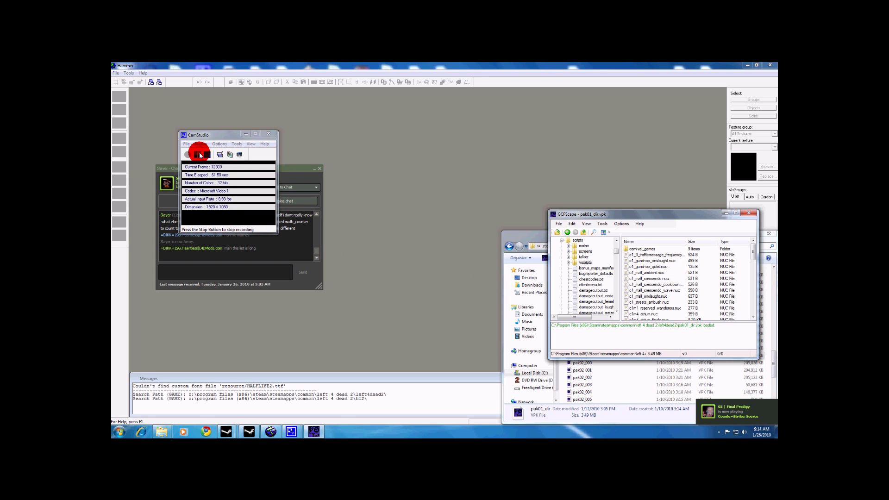
click(187, 154)
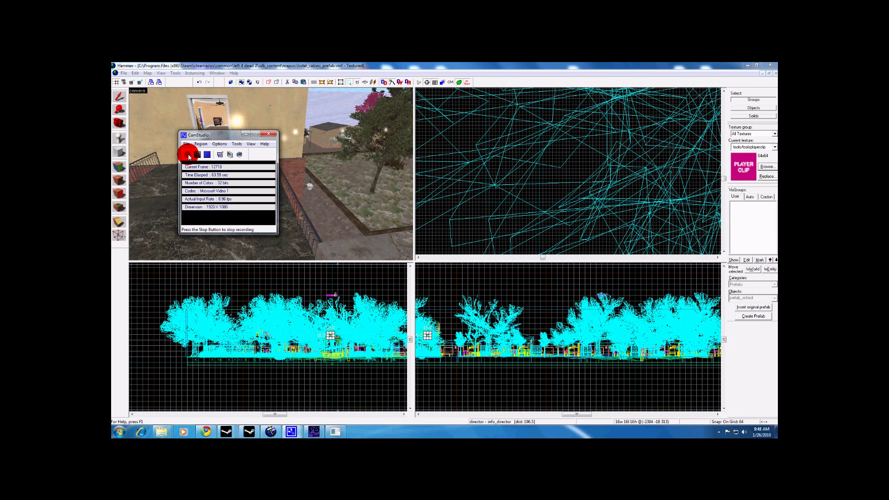
In Hammer, orbit the 3D view to the building and open the prop_door_rotating door's Object Properties.
click(383, 68)
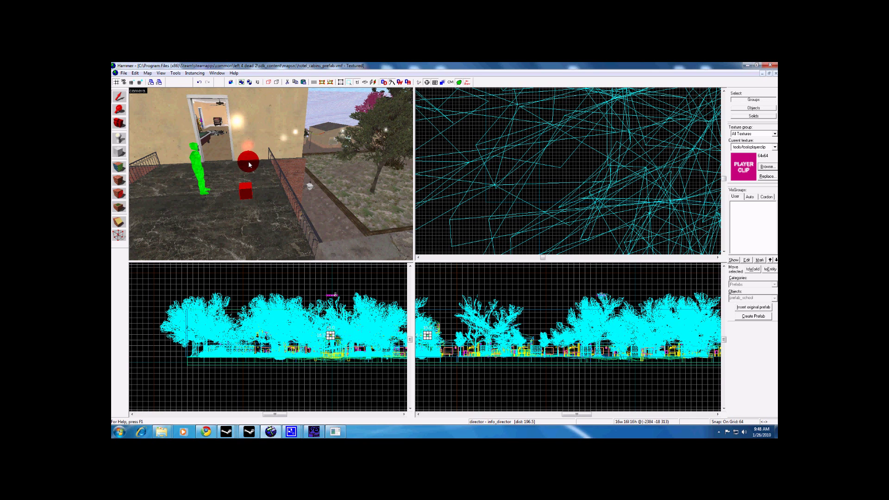
scroll(246, 168, down, 3)
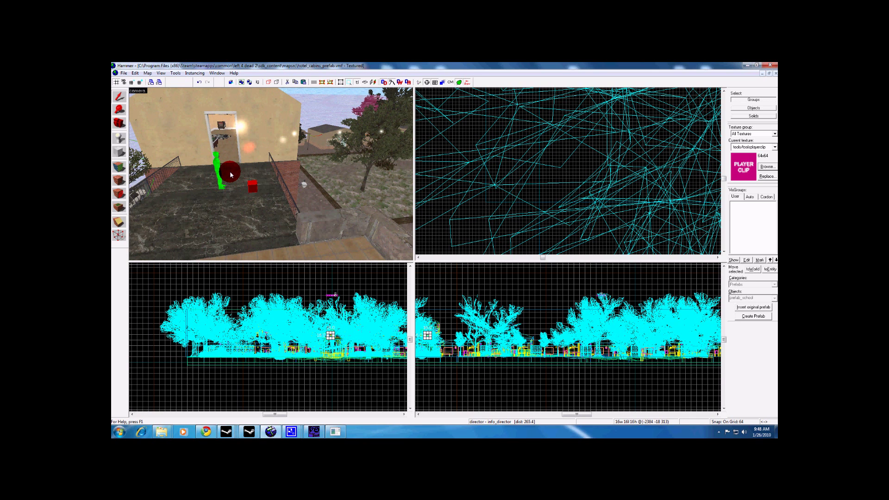
mouse_move(230, 171)
mouse_down()
mouse_move(244, 191)
mouse_move(237, 179)
mouse_up()
double_click(237, 180)
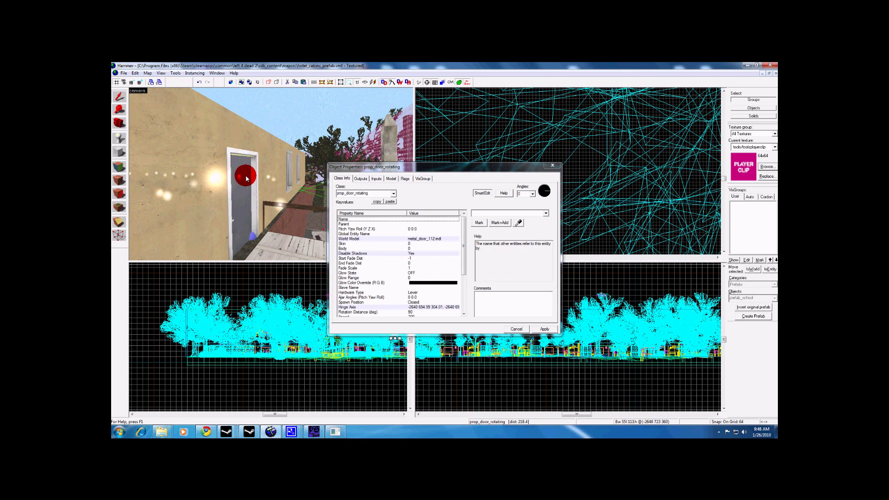
Add a door output firing on OnOpen with director as the target entity.
click(363, 179)
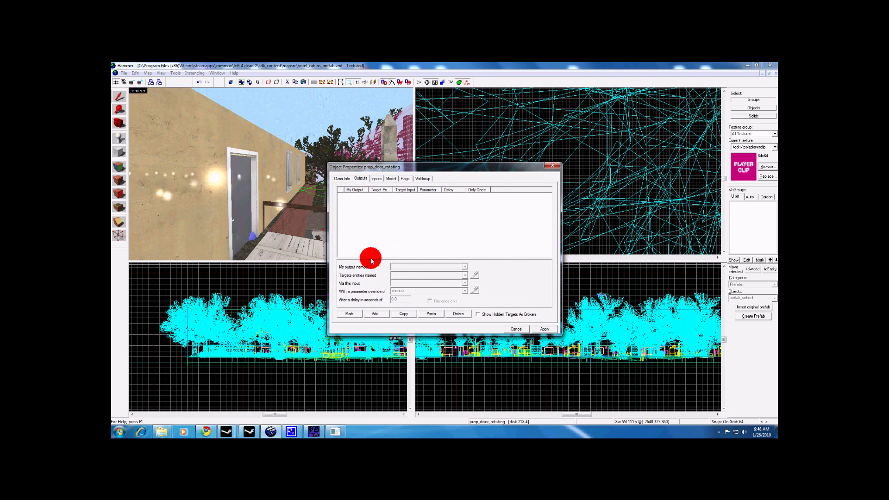
click(377, 314)
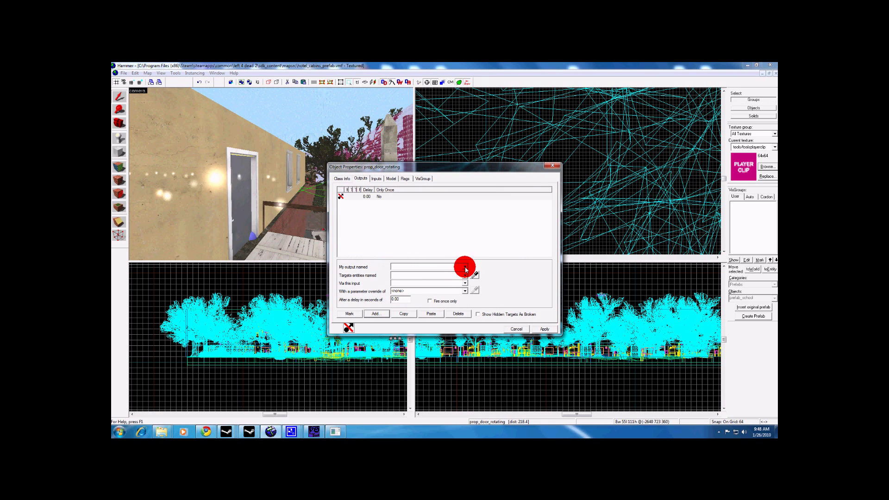
click(464, 267)
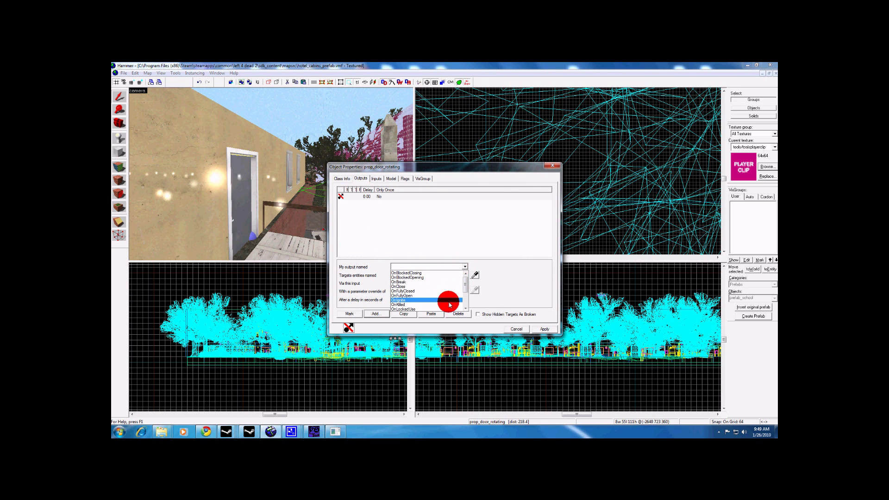
scroll(445, 297, down, 2)
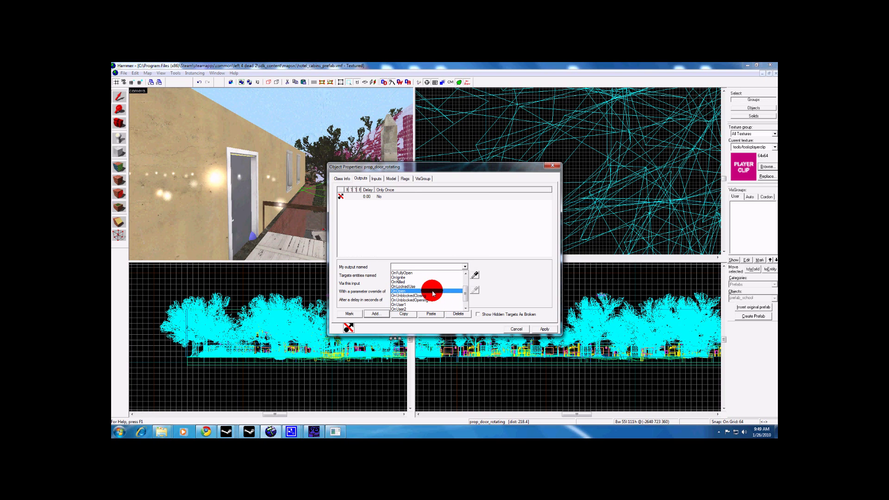
click(439, 293)
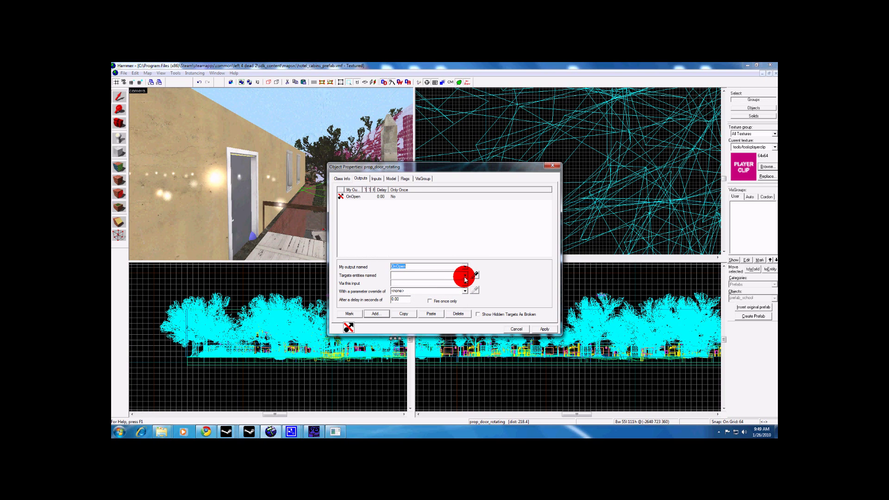
click(465, 276)
text(d)
click(457, 283)
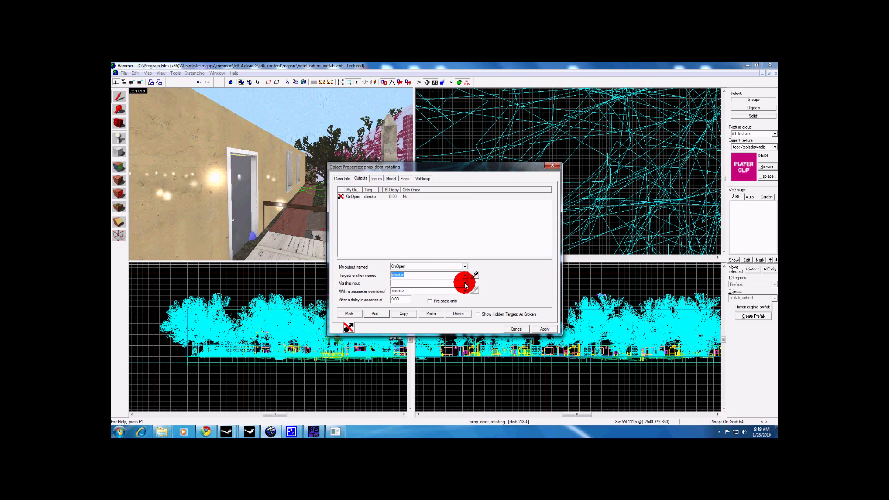
Set its input to PanicEvent with Fire once only, then add a second blank output.
click(465, 283)
scroll(449, 304, down, 3)
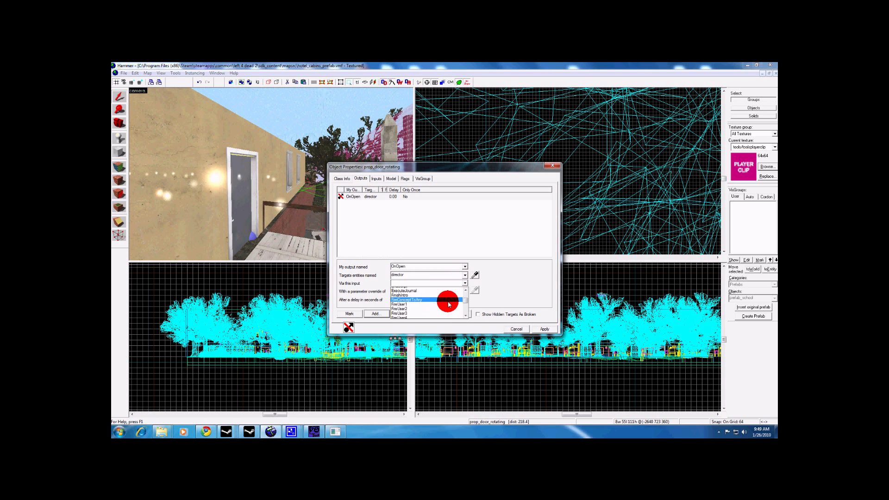
scroll(445, 305, down, 2)
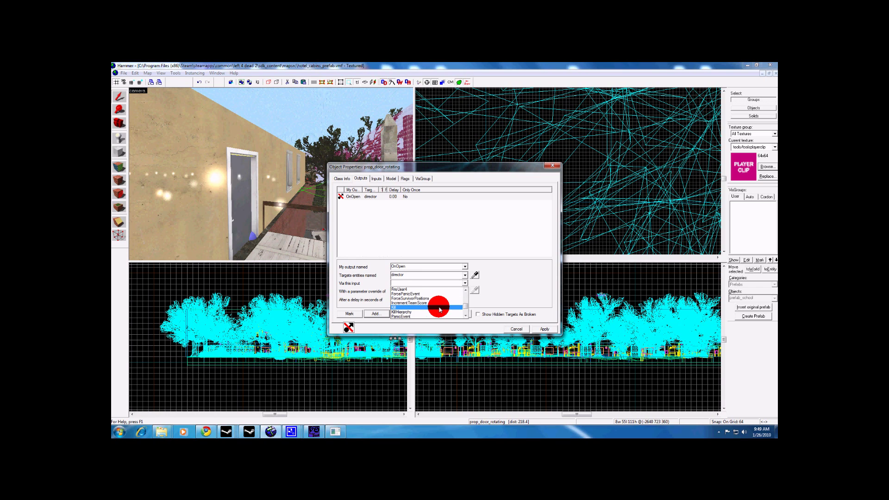
click(425, 311)
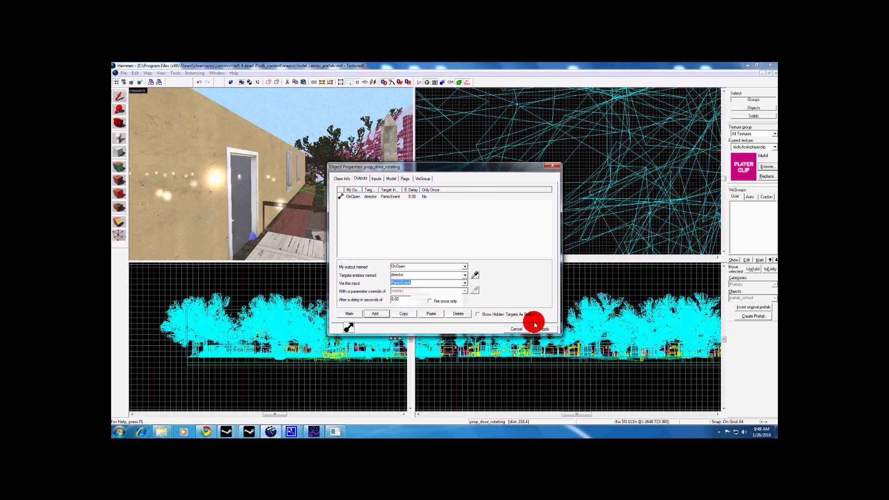
click(429, 301)
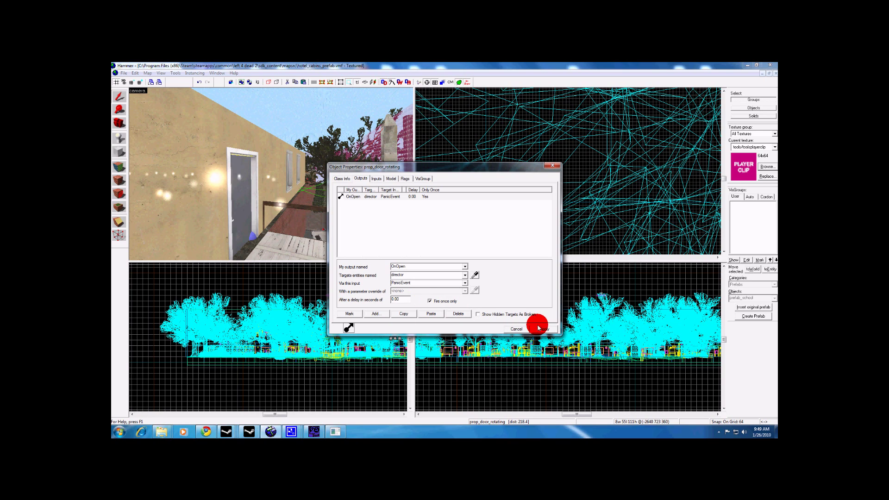
click(375, 313)
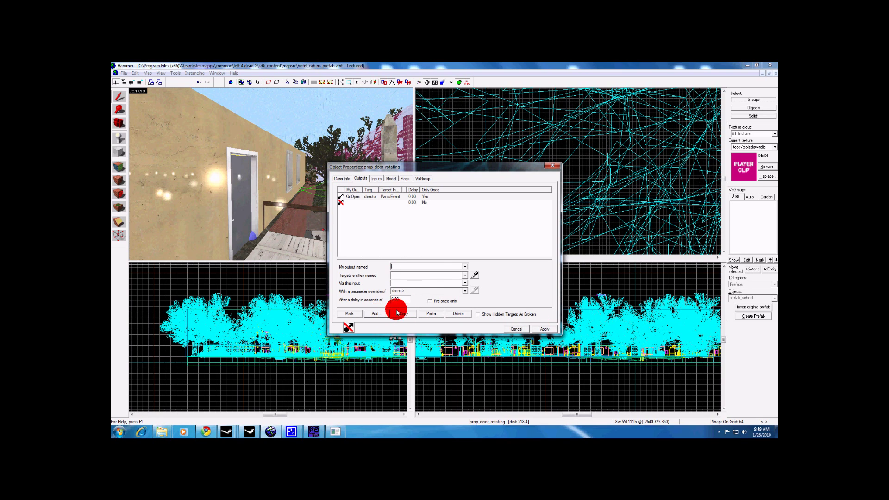
Set the second output to fire on OnOpen targeting director.
click(466, 266)
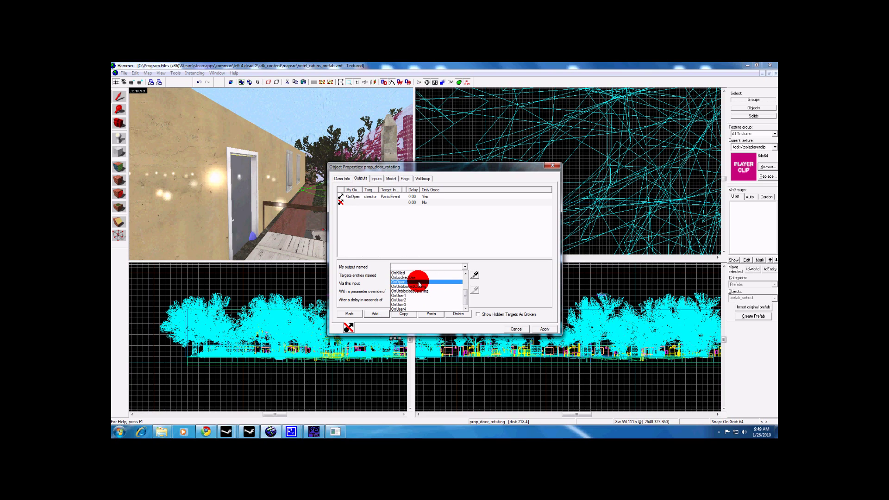
click(419, 282)
click(464, 274)
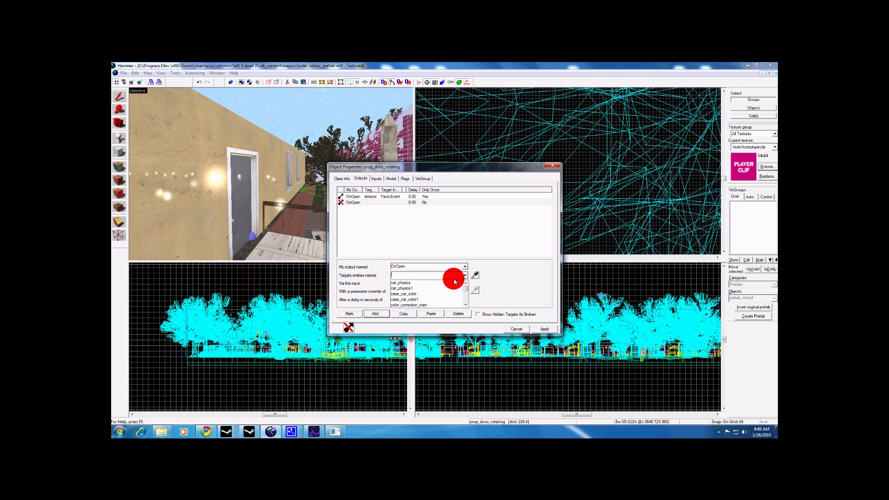
text(d)
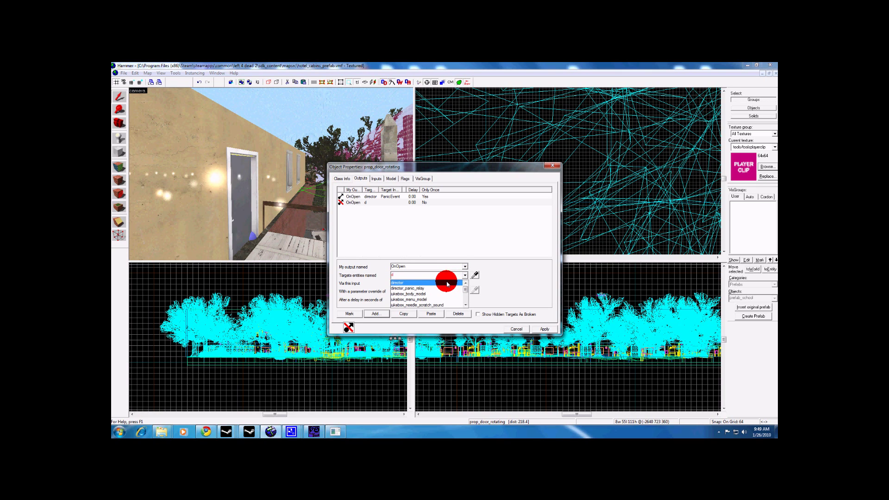
text(irector)
click(458, 283)
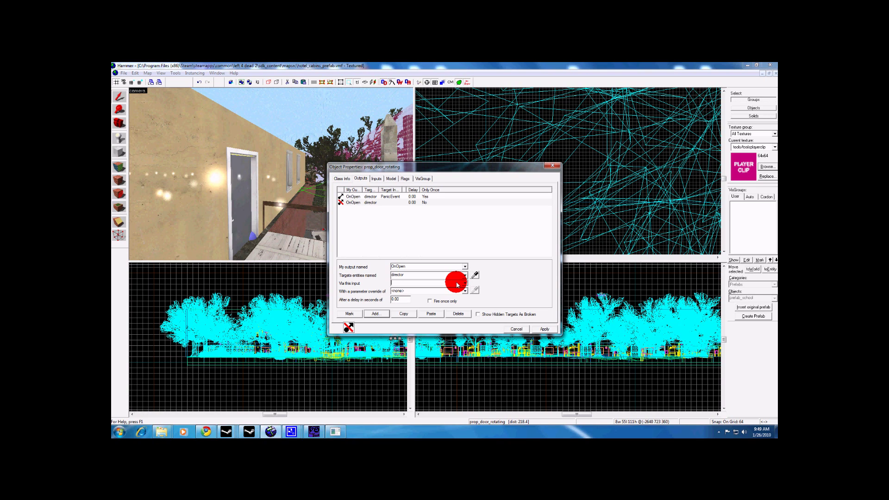
text(C1)
Make it BeginScript with parameter c1_mall_onslaught, fire once only, apply, and add a third output.
click(464, 282)
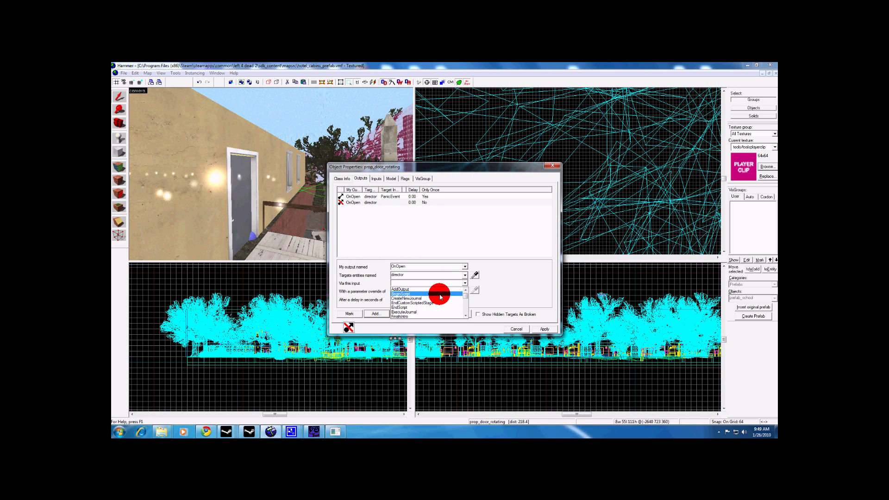
click(440, 297)
click(431, 290)
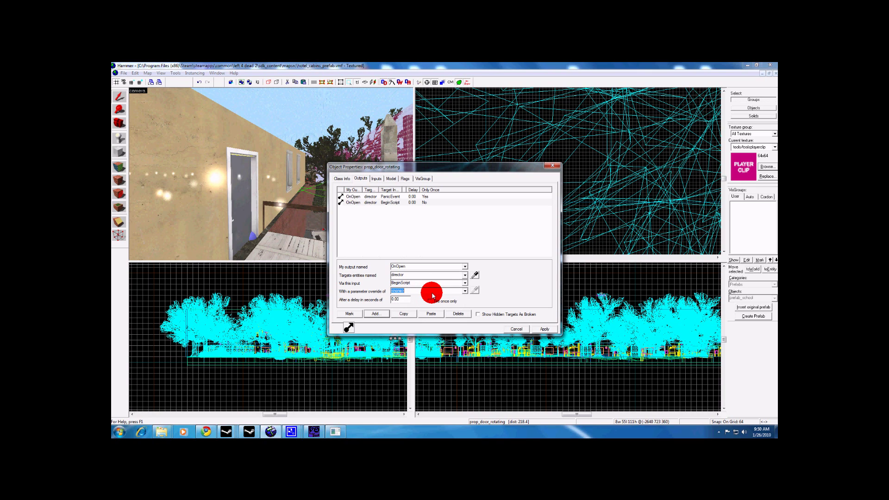
text(c)
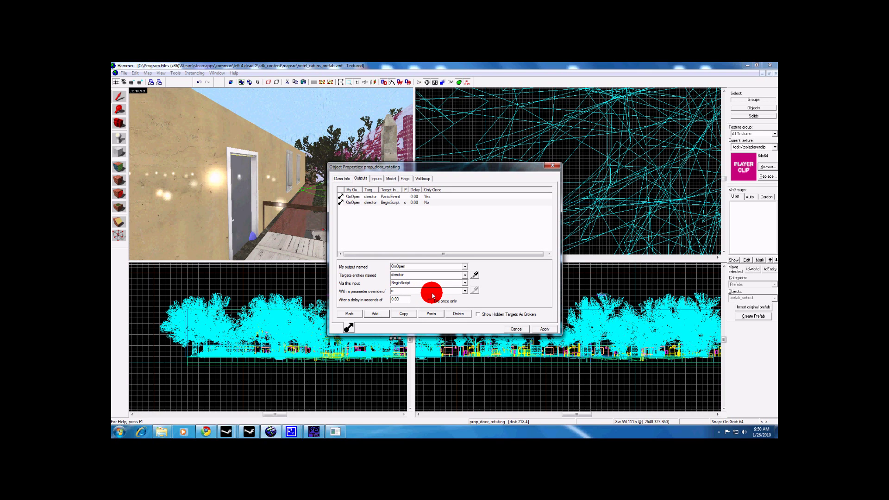
text(1_mall_)
text(onslaught)
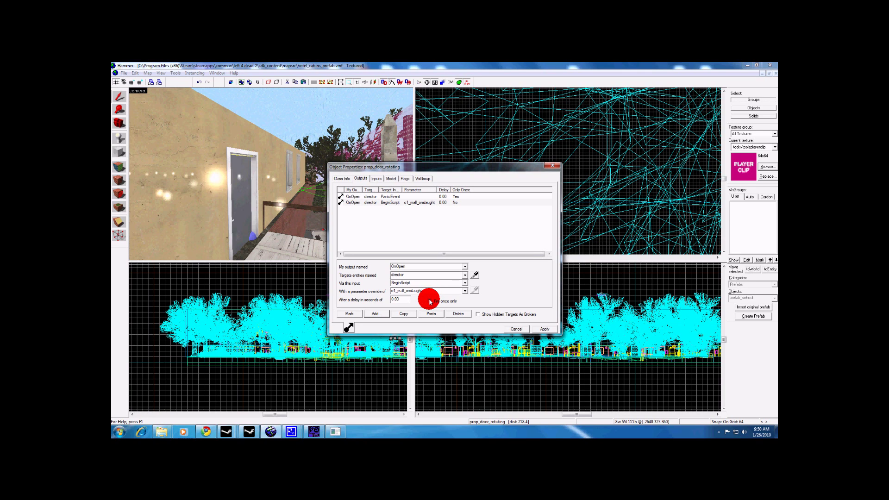
click(430, 301)
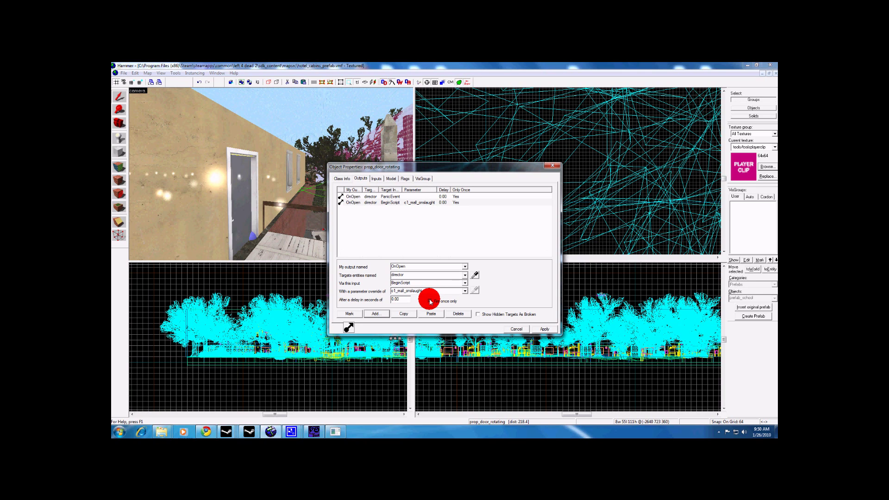
click(546, 329)
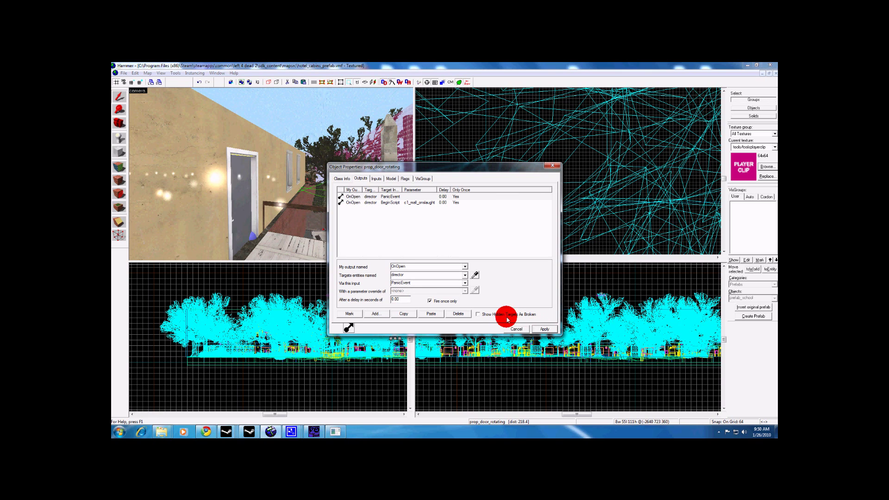
click(284, 245)
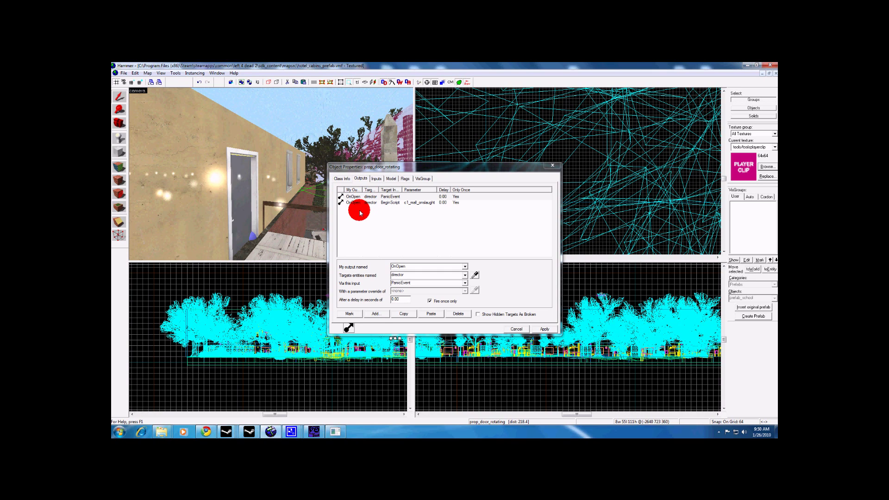
click(376, 314)
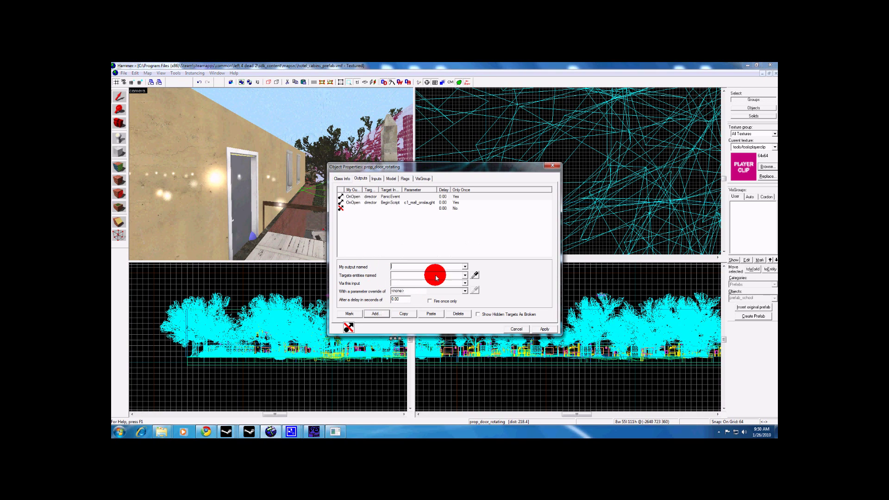
Set the third output to OnOpen → director → EndScript.
click(464, 268)
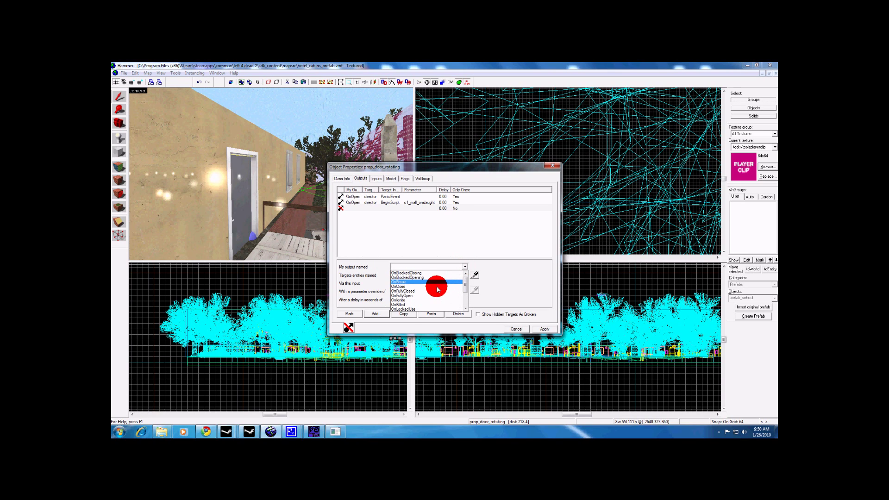
scroll(416, 291, down, 1)
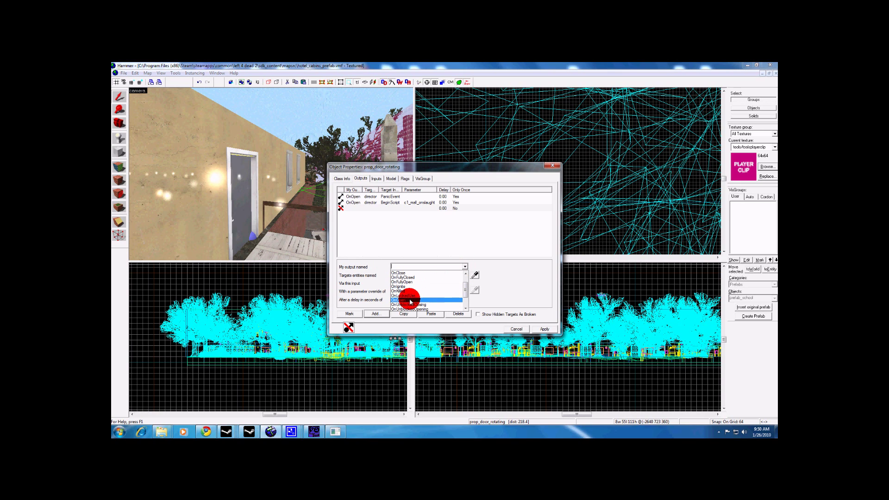
click(449, 291)
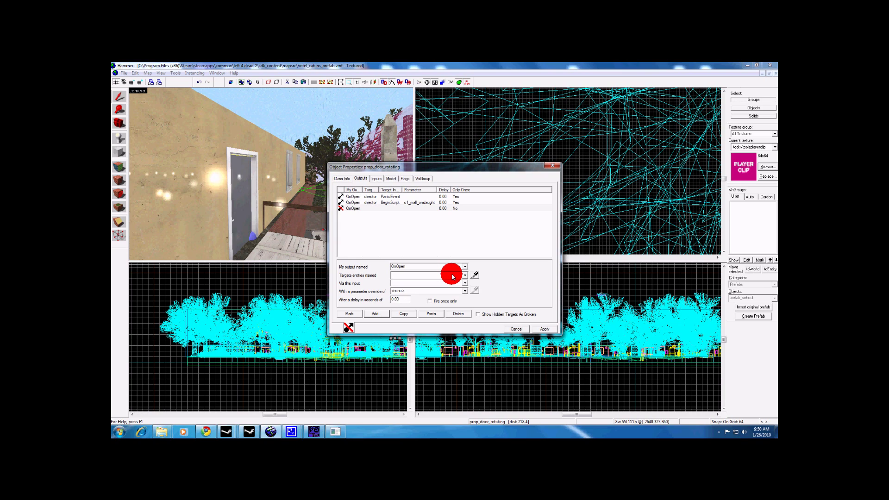
click(452, 277)
text(director)
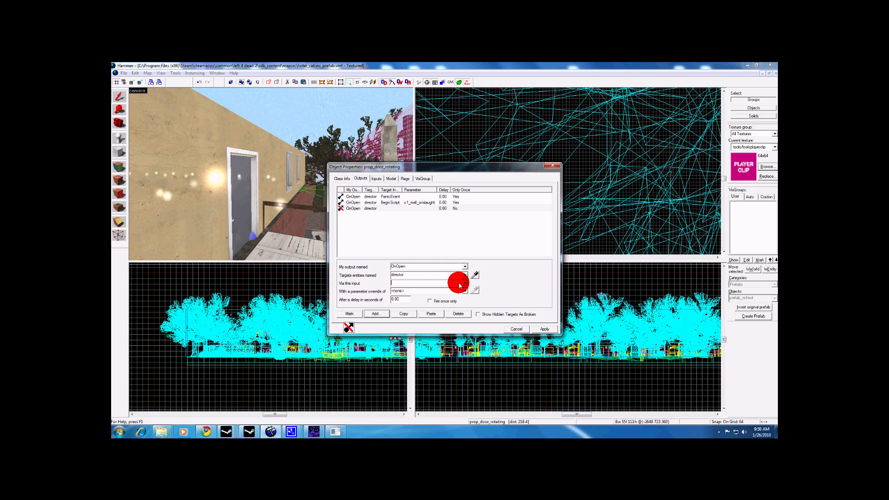
click(466, 284)
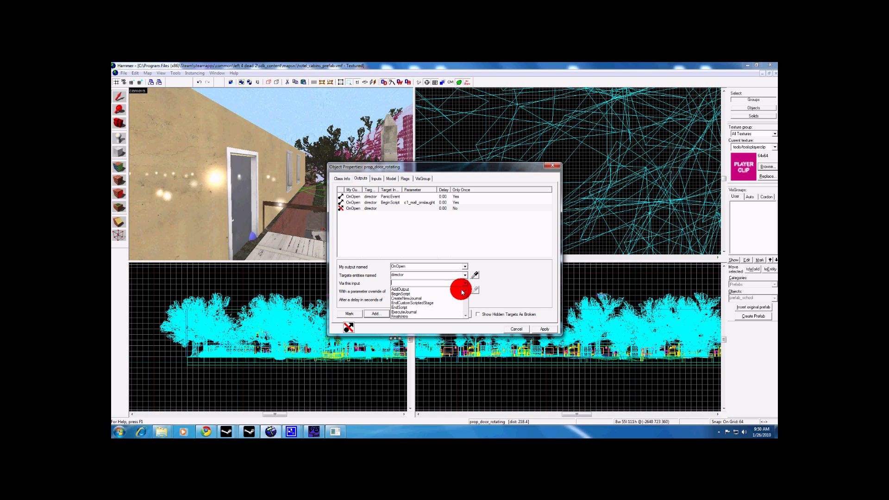
click(444, 308)
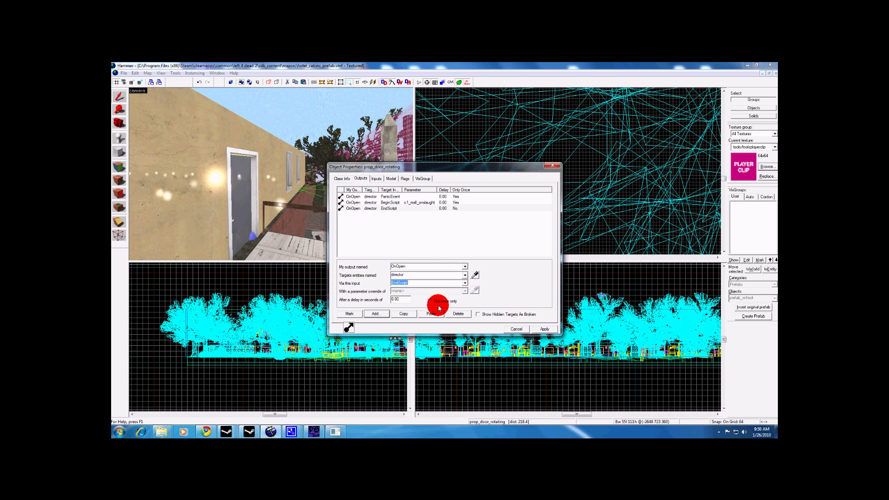
Give it a 75-second delay, apply the outputs, and close the door's properties.
click(392, 301)
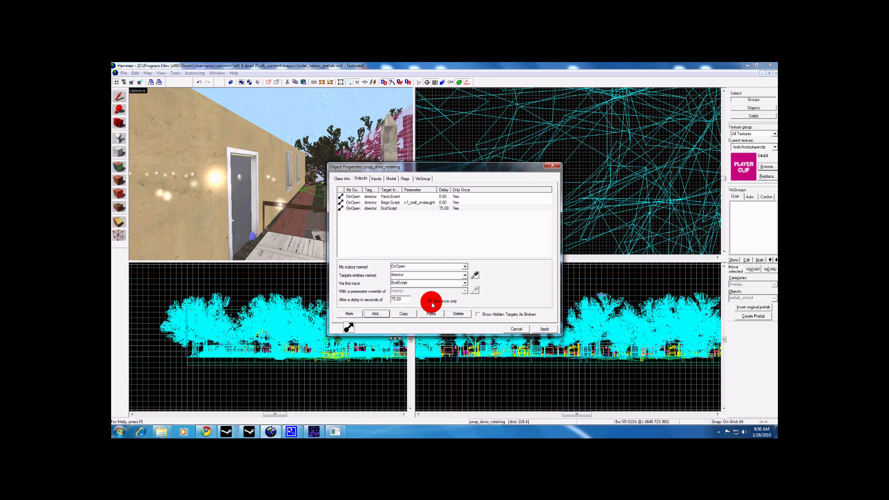
click(544, 329)
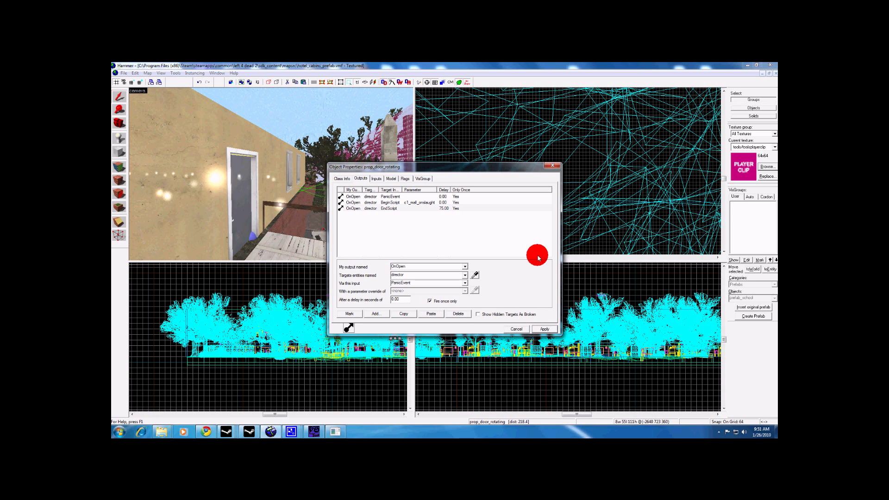
click(546, 167)
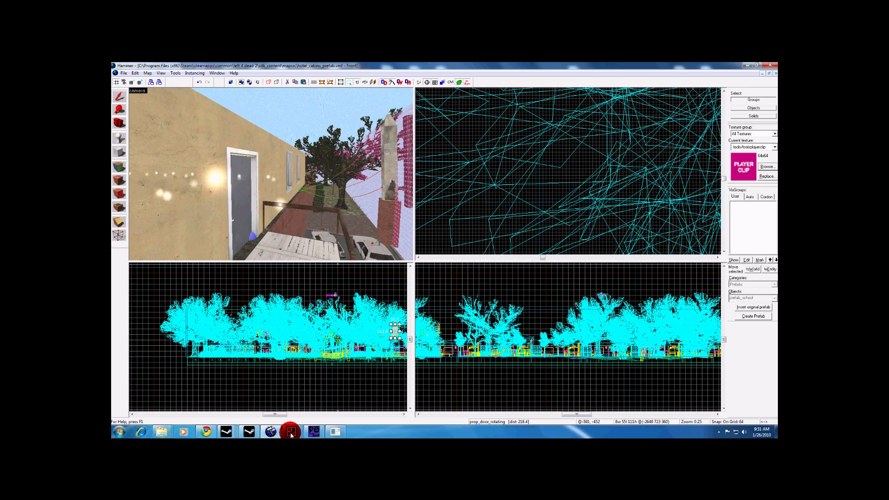
mouse_move(289, 429)
click(248, 374)
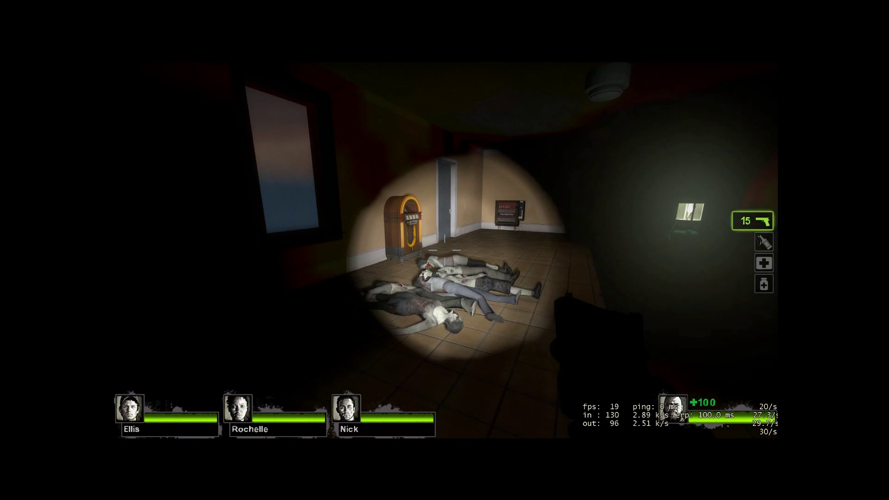
Open the door in-game, then walk out onto the balcony and down the stairs.
key(w)
key(e)
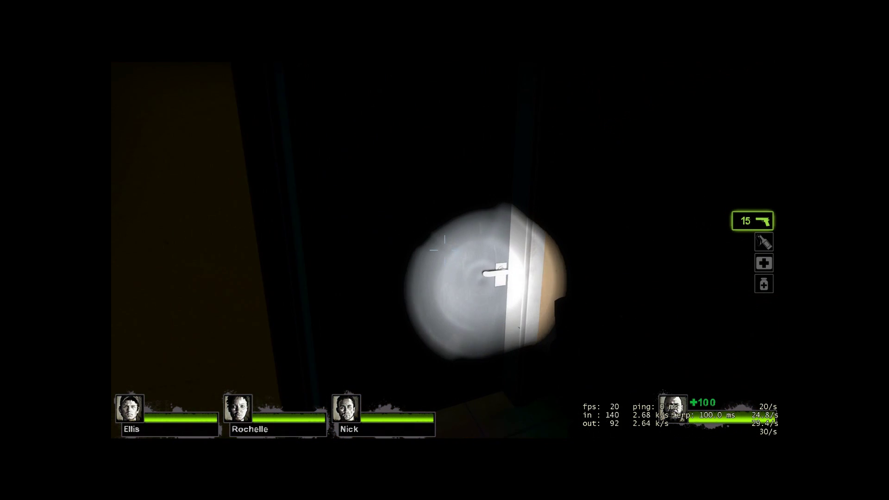
key(s)
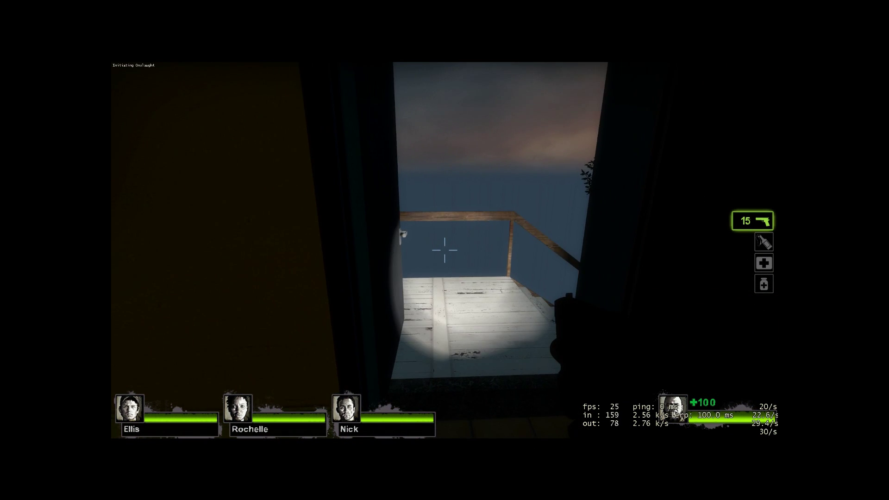
key(w)
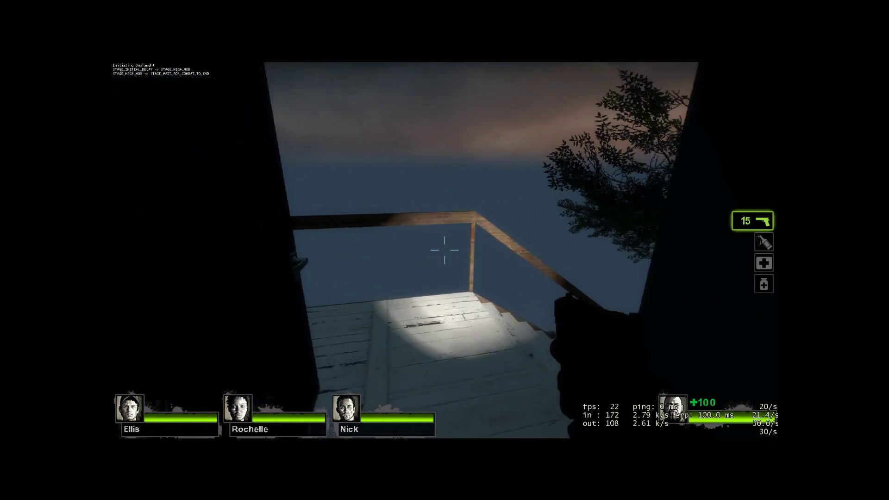
key(w)
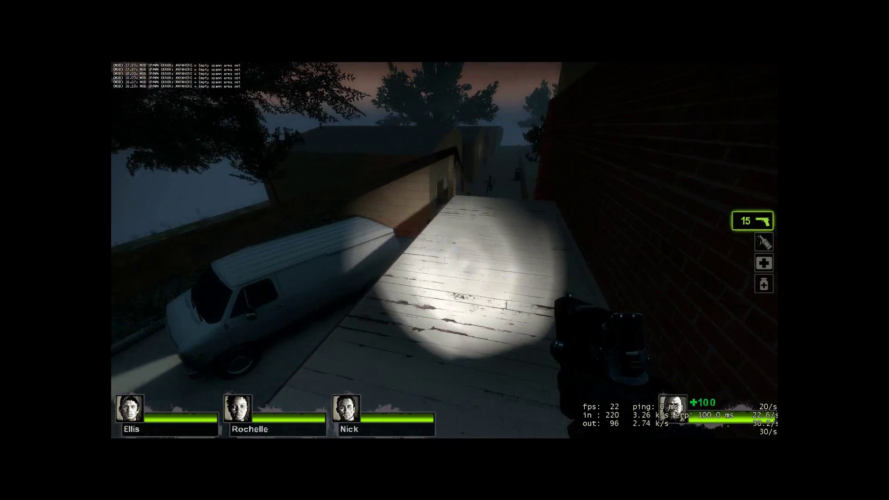
Shoot the arriving zombie horde with the pistol, reloading once.
click(444, 250)
click(445, 250)
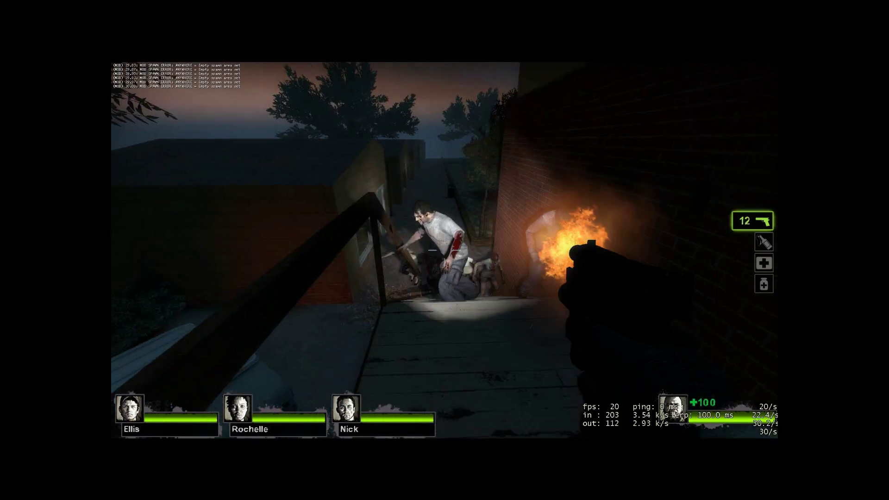
click(445, 250)
click(445, 250)
click(444, 250)
click(444, 250)
click(444, 250)
click(445, 250)
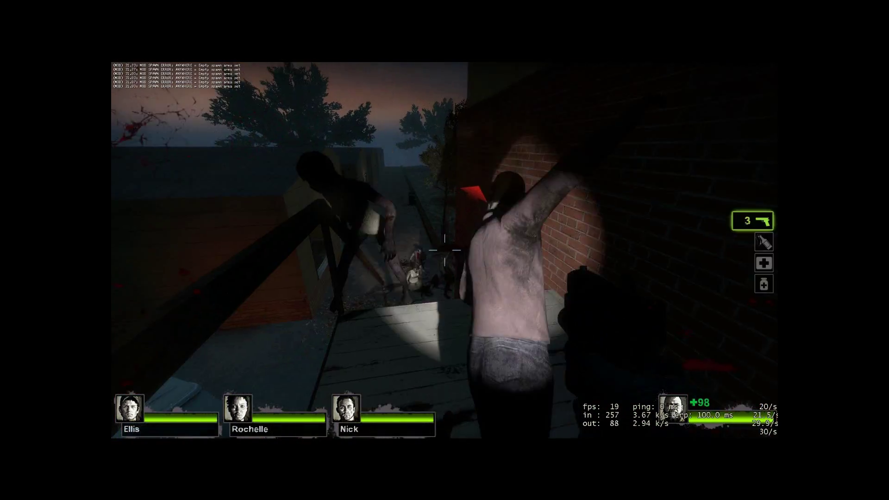
click(444, 250)
click(444, 250)
click(445, 250)
key(r)
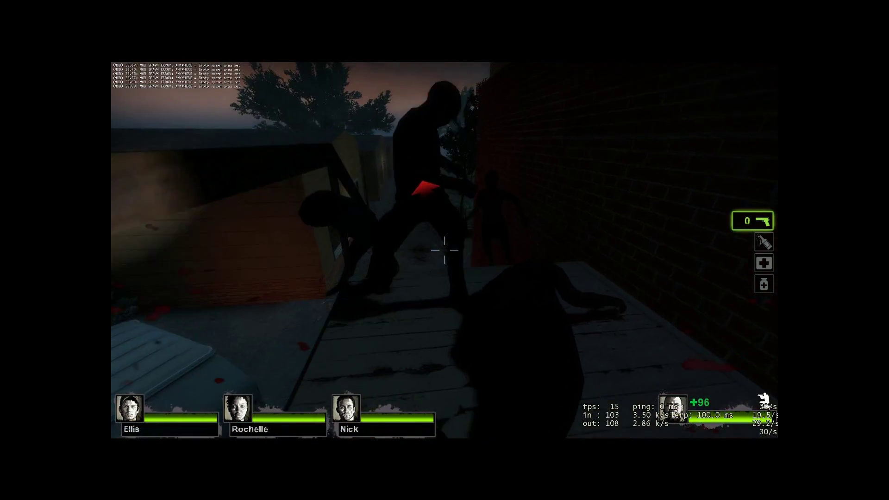
click(444, 250)
click(444, 249)
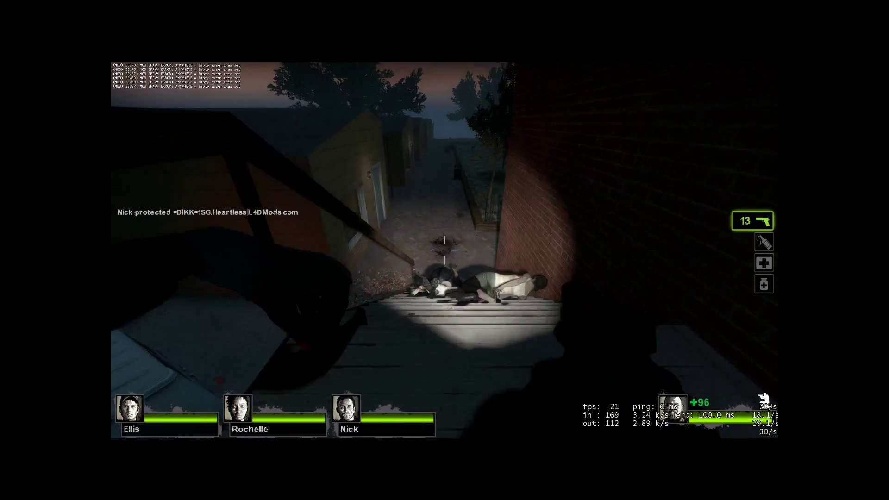
Walk through the alley past the parked cars and the arcade to the gazebo park.
key(r)
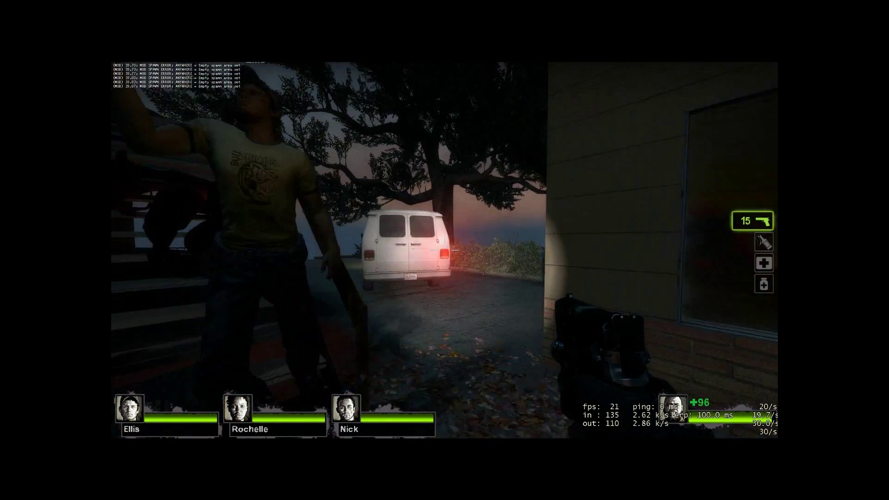
key(w)
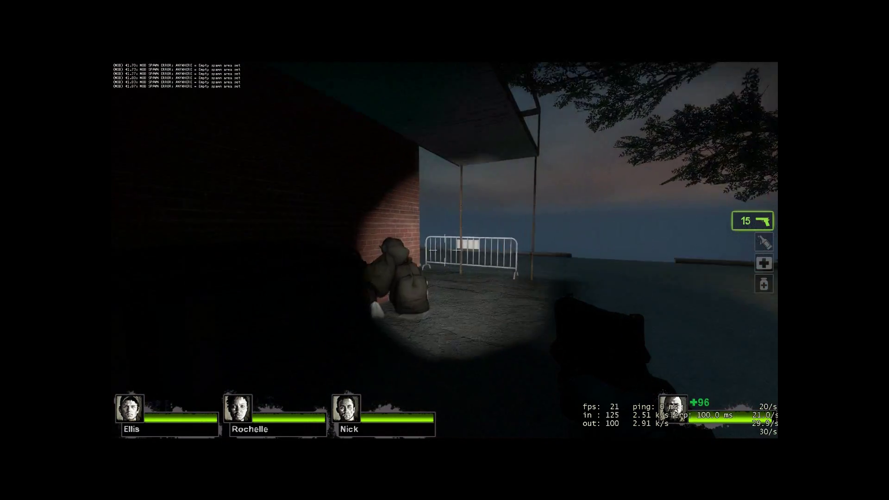
key(w)
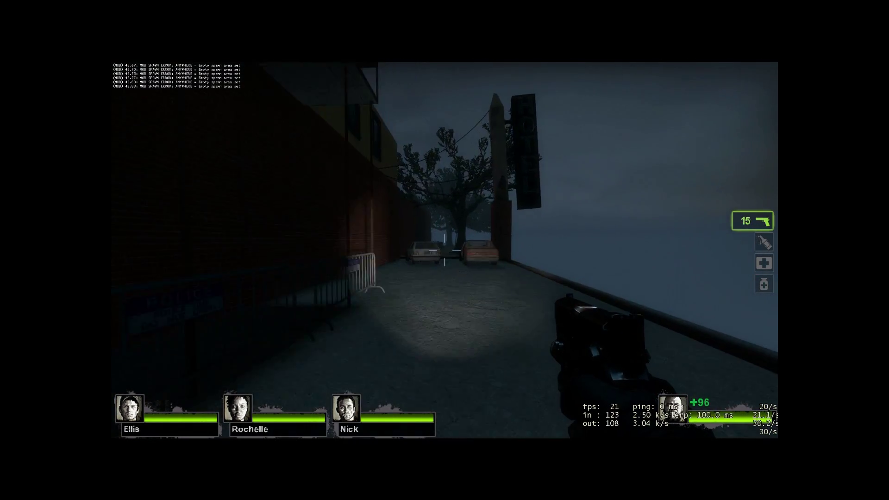
key(w)
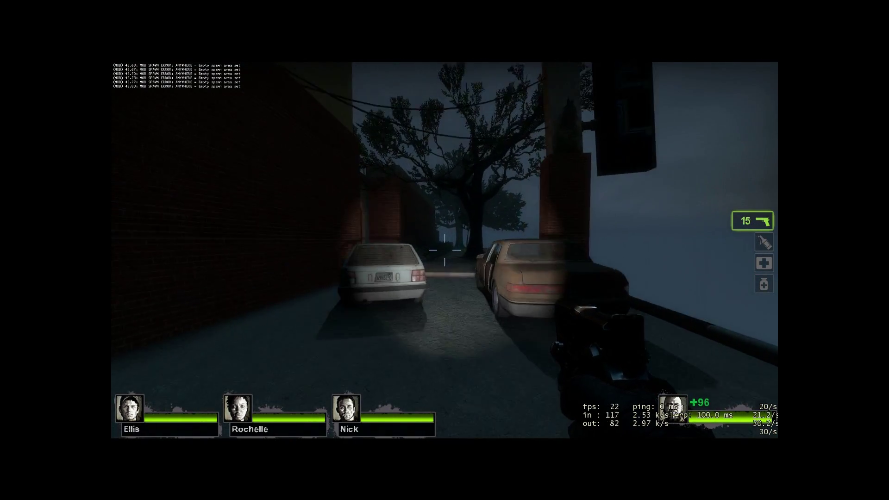
key(w)
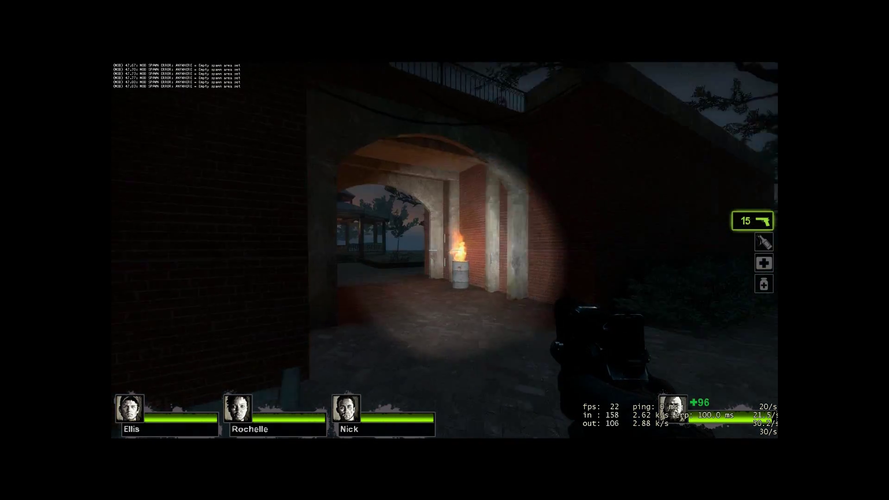
key(w)
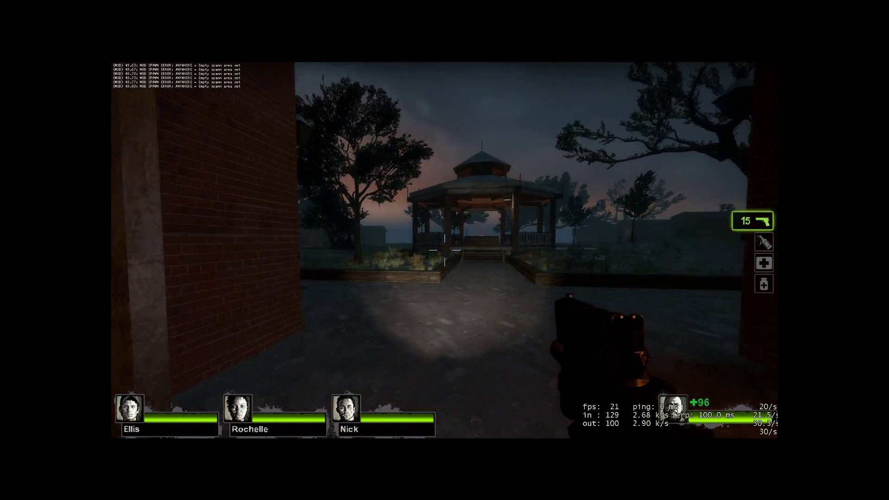
key(w)
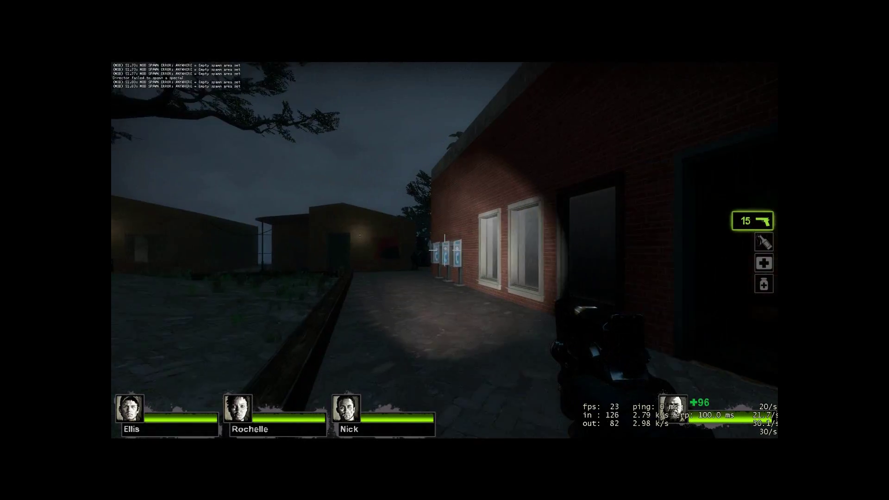
Shoot zombies by the payphones, reload, walk past the porta-potty, and show the nav mesh overlay.
click(445, 250)
click(445, 250)
key(w)
click(445, 250)
click(444, 250)
click(444, 250)
click(444, 250)
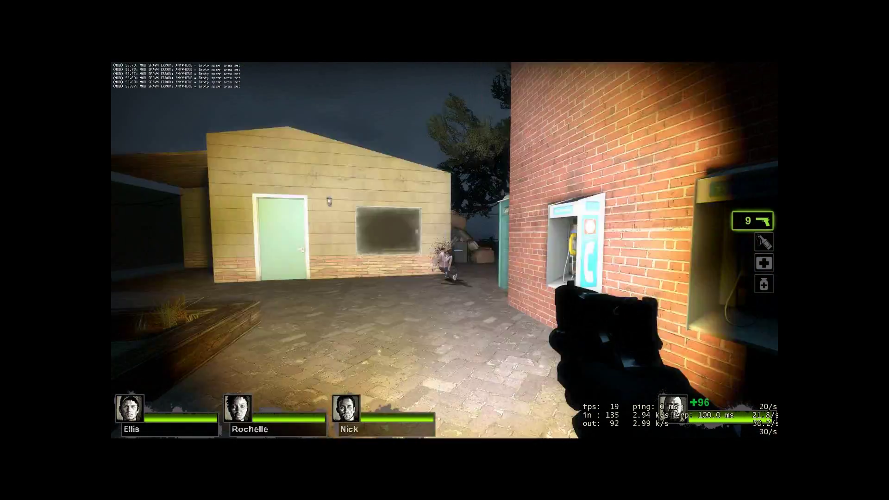
click(445, 250)
click(444, 250)
key(r)
key(w)
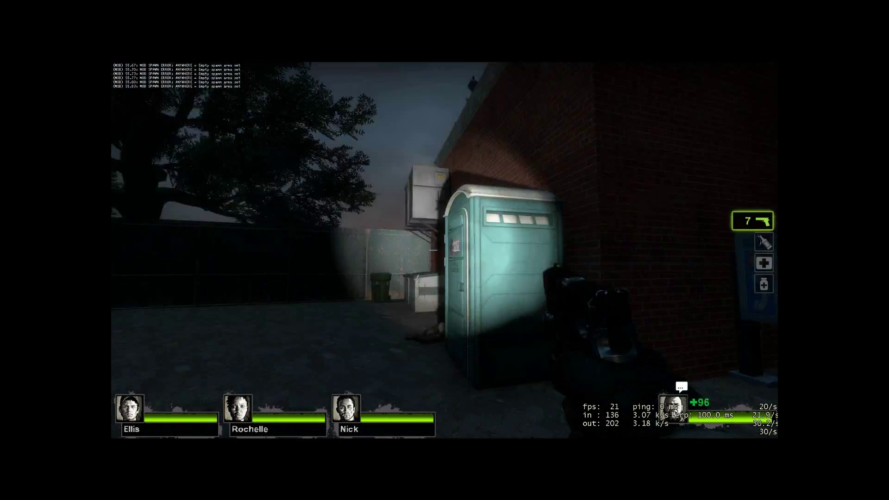
key(w)
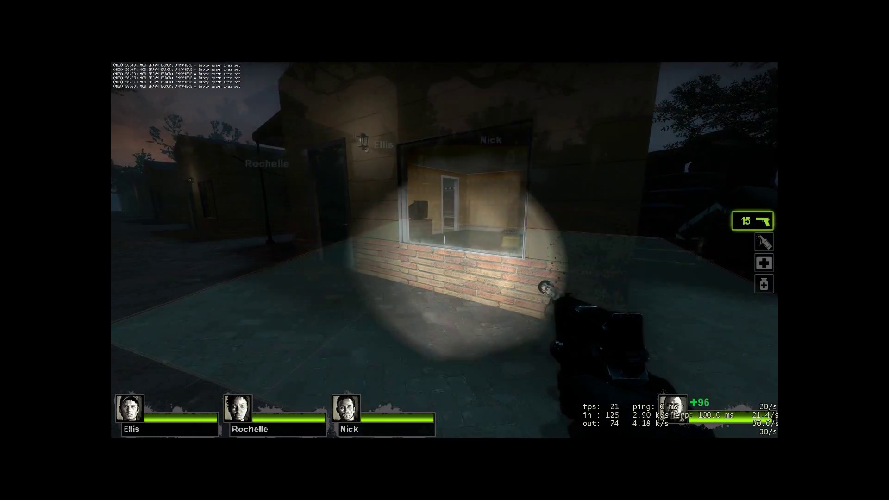
key(s)
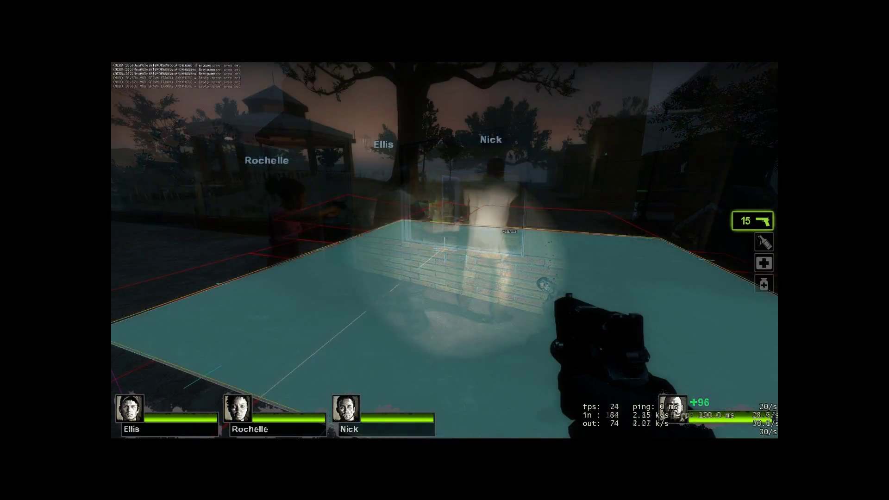